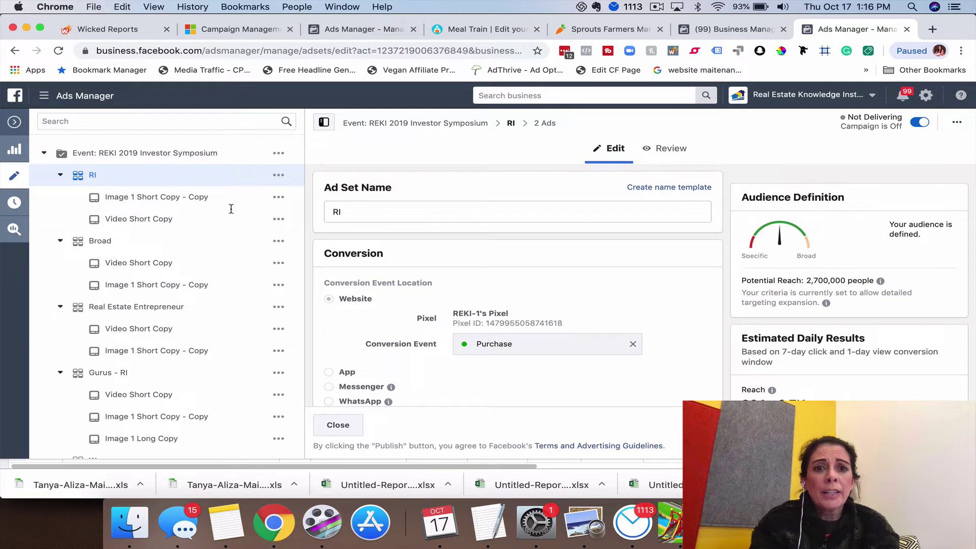
# - Select the Image 1 Short Copy - Copy ad and open the share options above its Mobile News Feed preview
pyautogui.scroll(-1, 128, 182)
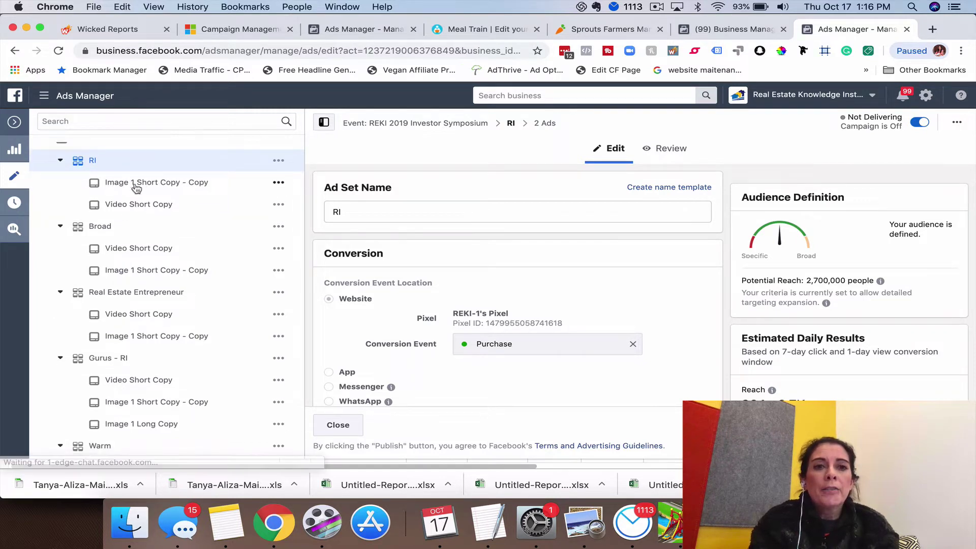
pyautogui.click(156, 184)
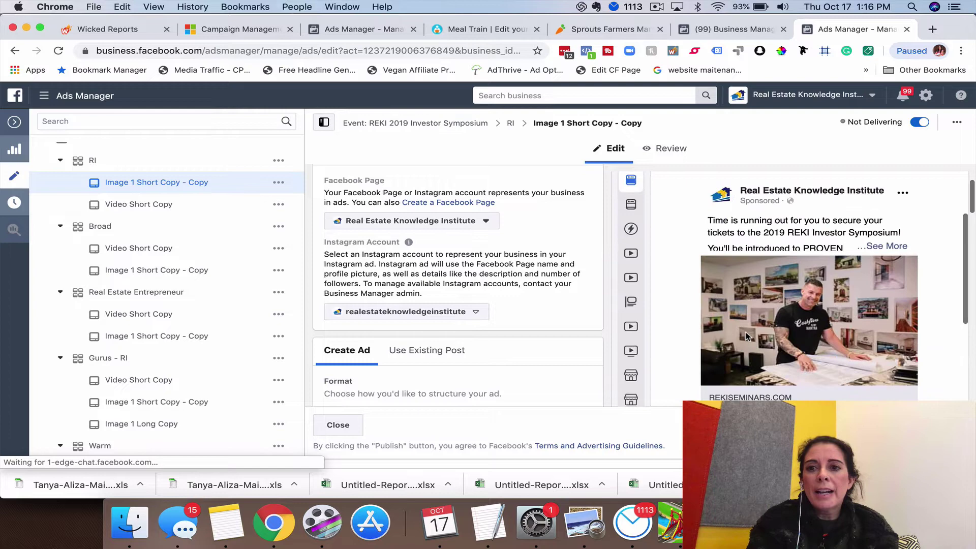
pyautogui.scroll(-5, 702, 310)
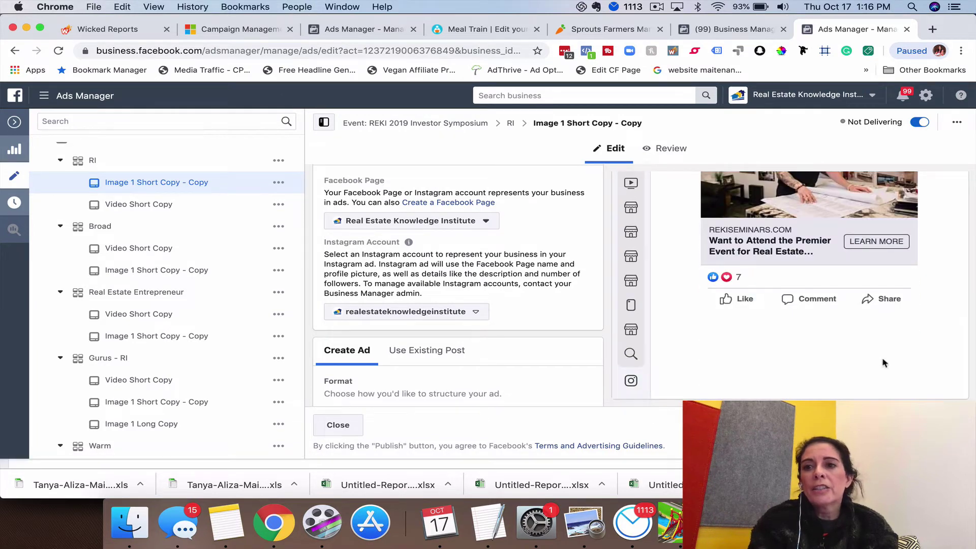
pyautogui.scroll(2, 869, 324)
pyautogui.scroll(8, 868, 325)
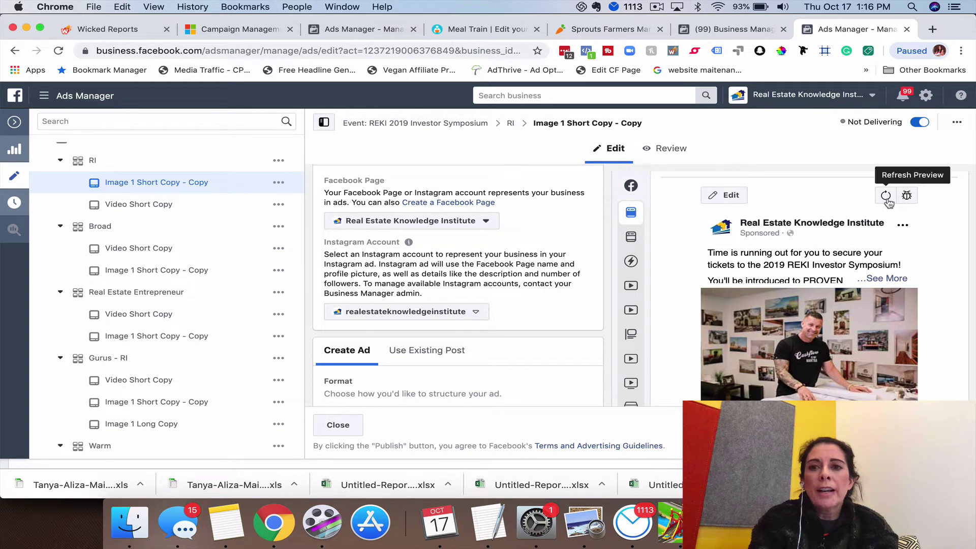
pyautogui.moveTo(648, 211)
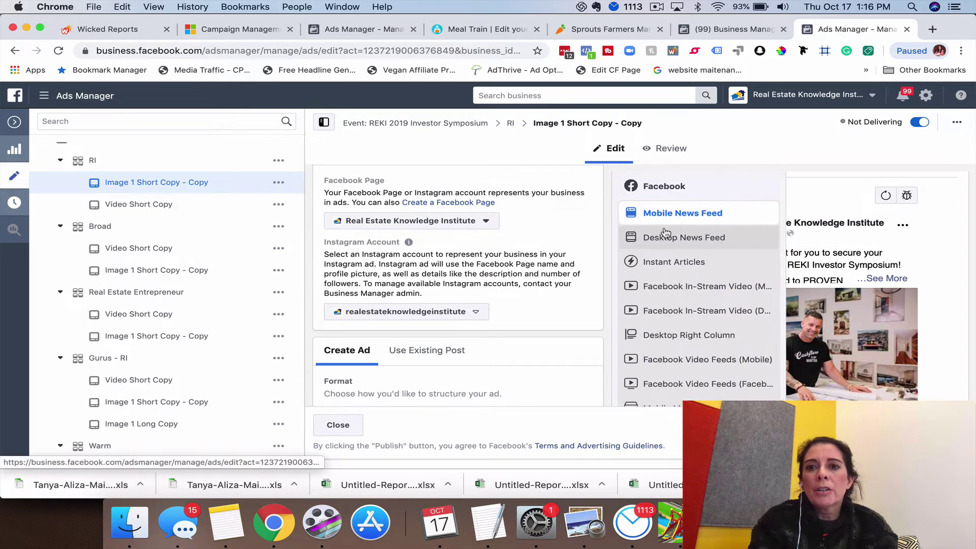
pyautogui.scroll(3, 807, 198)
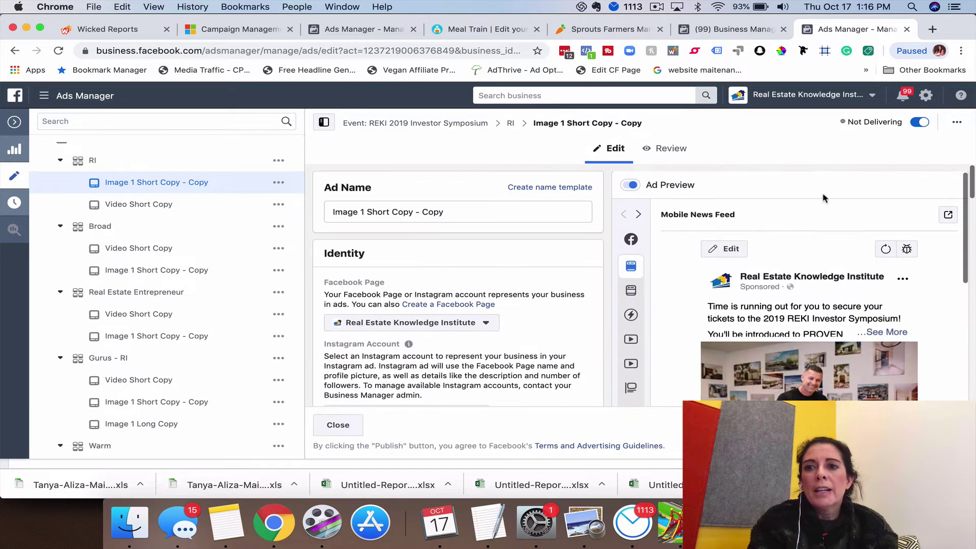
pyautogui.click(948, 217)
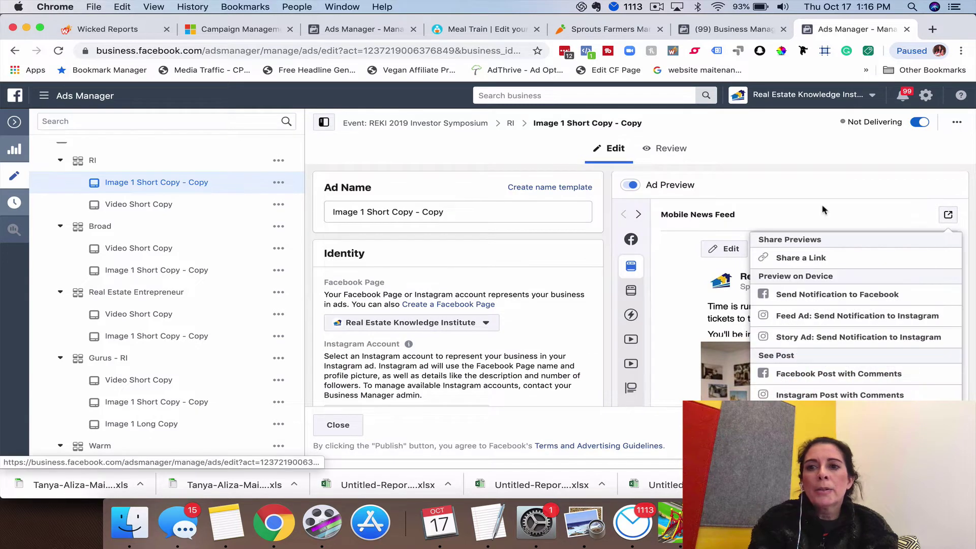
# - Open the ad's live post with comments in a new tab and select the numeric post ID in its URL
pyautogui.click(807, 374)
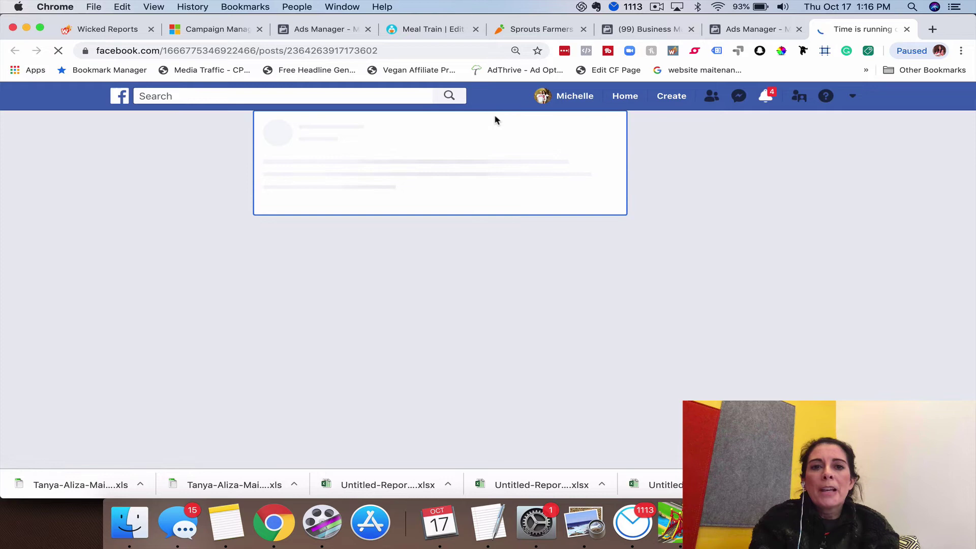
pyautogui.scroll(-5, 449, 295)
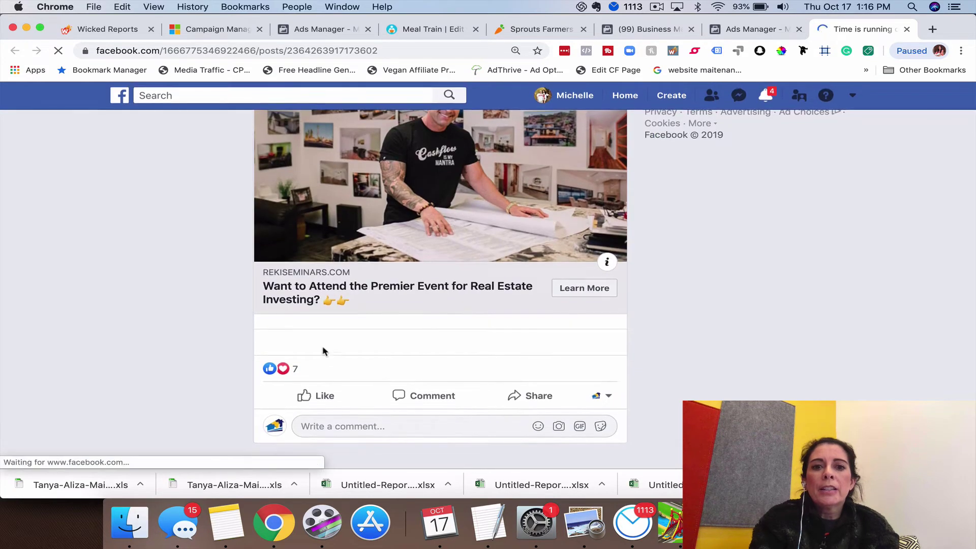
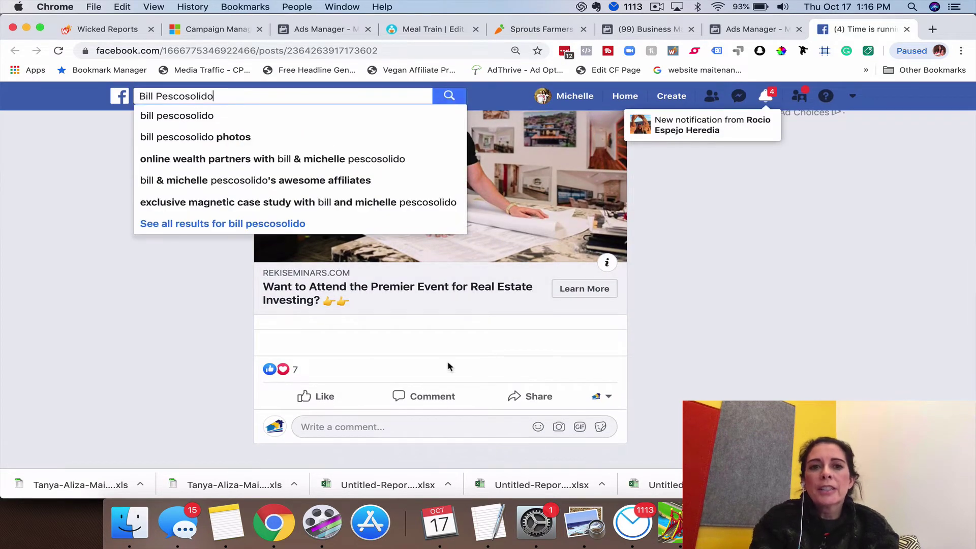
pyautogui.click(438, 346)
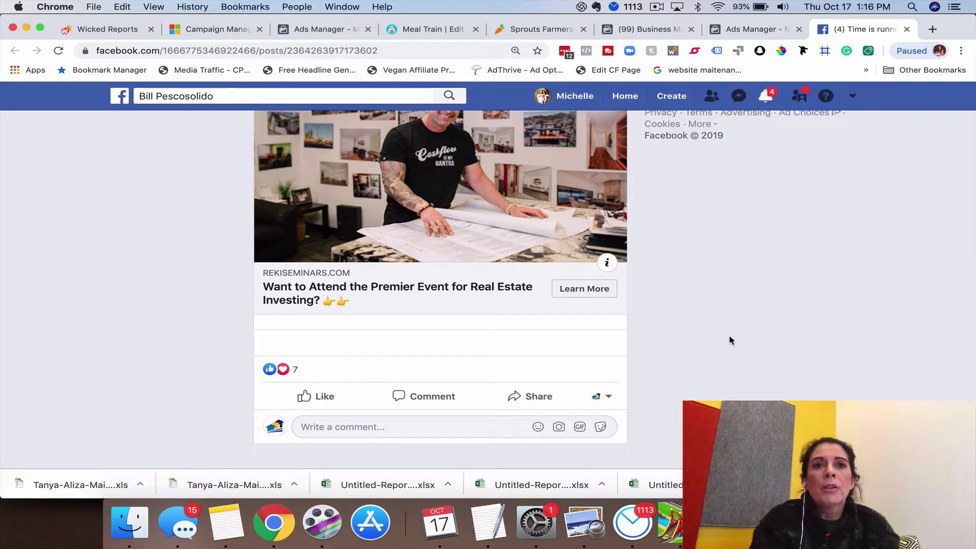
pyautogui.moveTo(288, 50); pyautogui.dragTo(382, 51)
pyautogui.press('super+c')
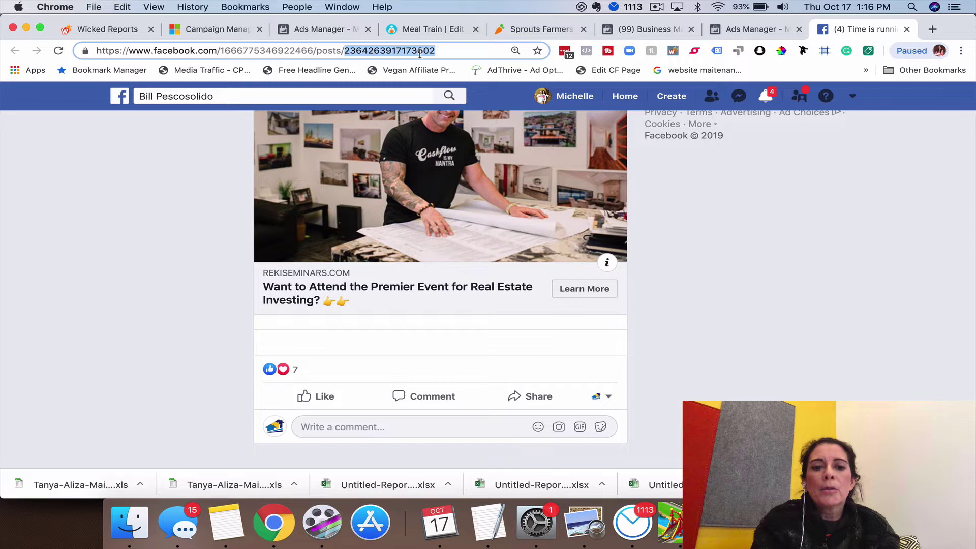
# - Back in Ads Manager, duplicate Image 1 Short Copy - Copy into the same RI ad set
pyautogui.click(752, 29)
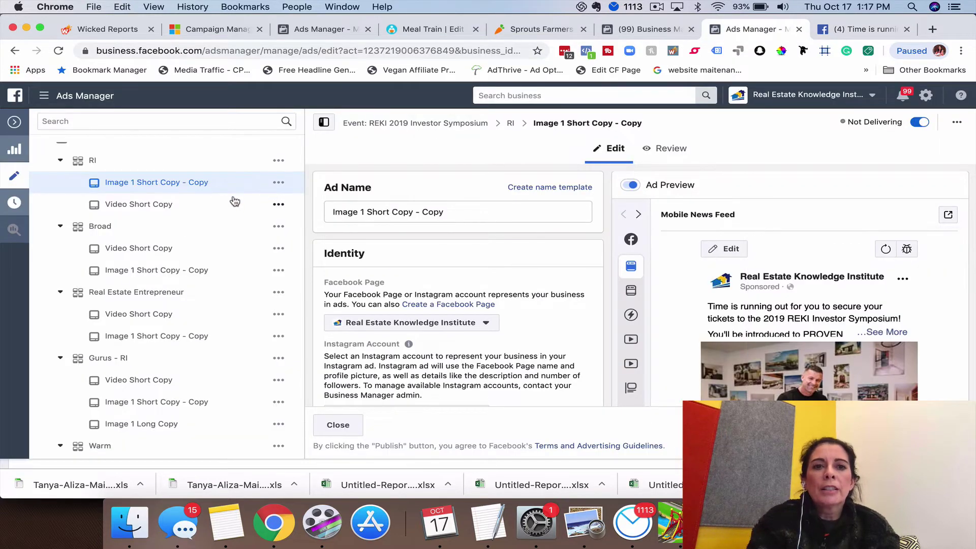
pyautogui.scroll(1, 184, 188)
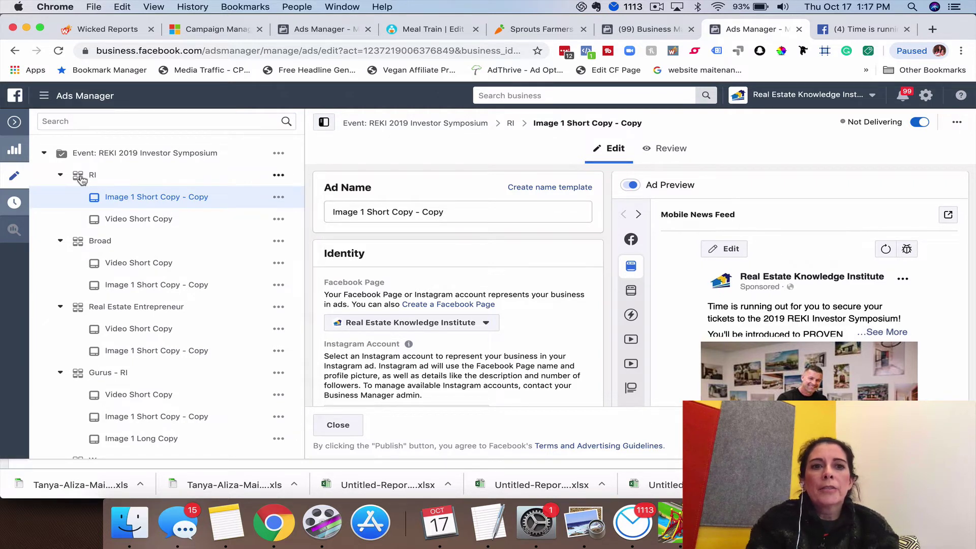
pyautogui.click(278, 198)
pyautogui.click(317, 221)
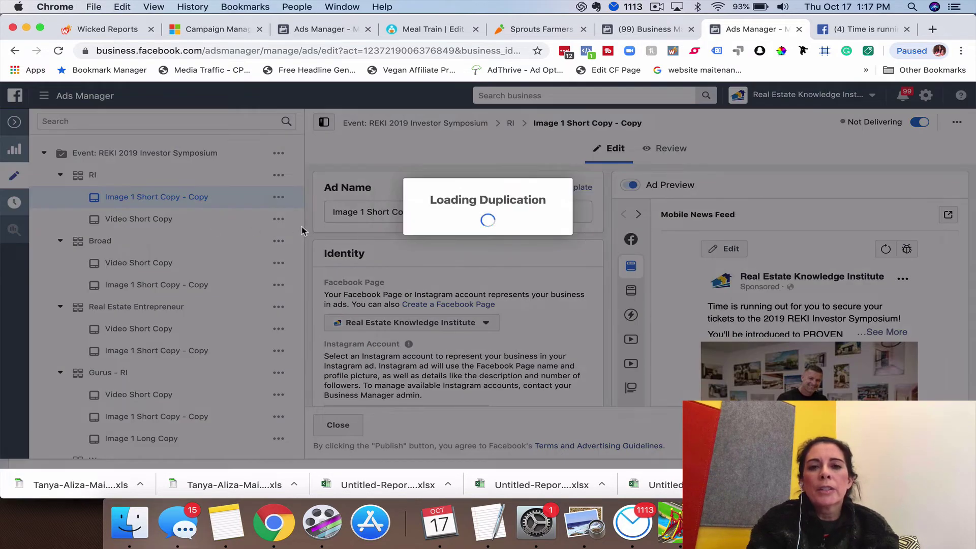
pyautogui.click(646, 346)
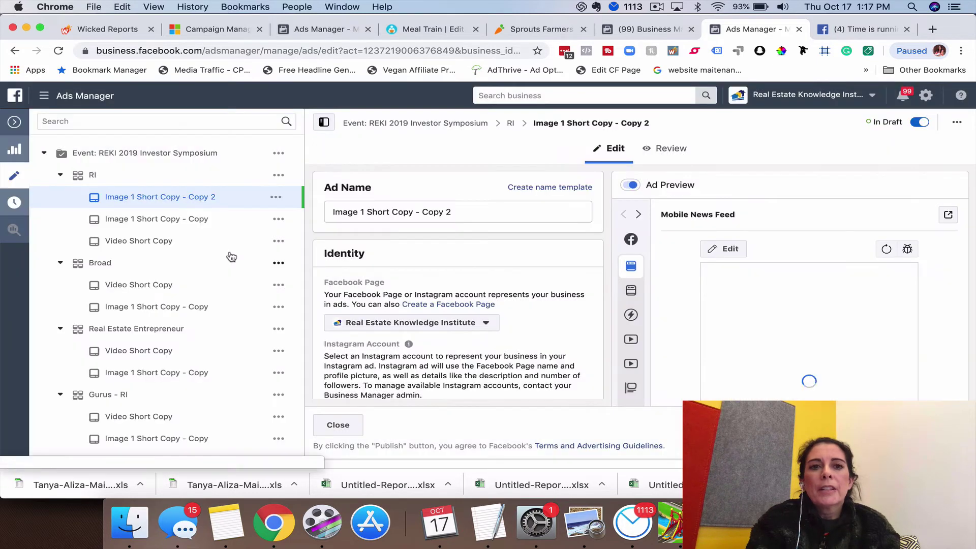
pyautogui.scroll(-10, 369, 310)
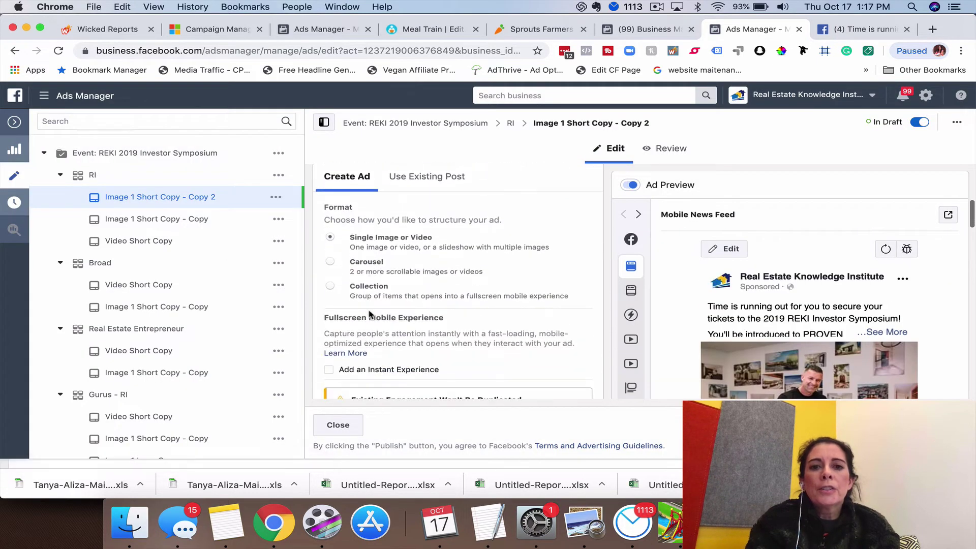
pyautogui.scroll(-4, 369, 310)
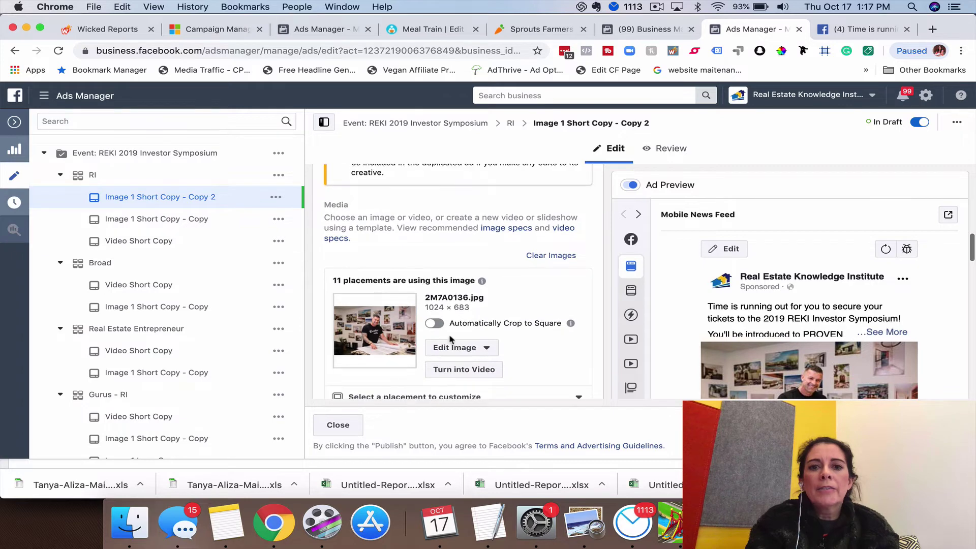
pyautogui.scroll(-3, 450, 339)
pyautogui.scroll(3, 447, 337)
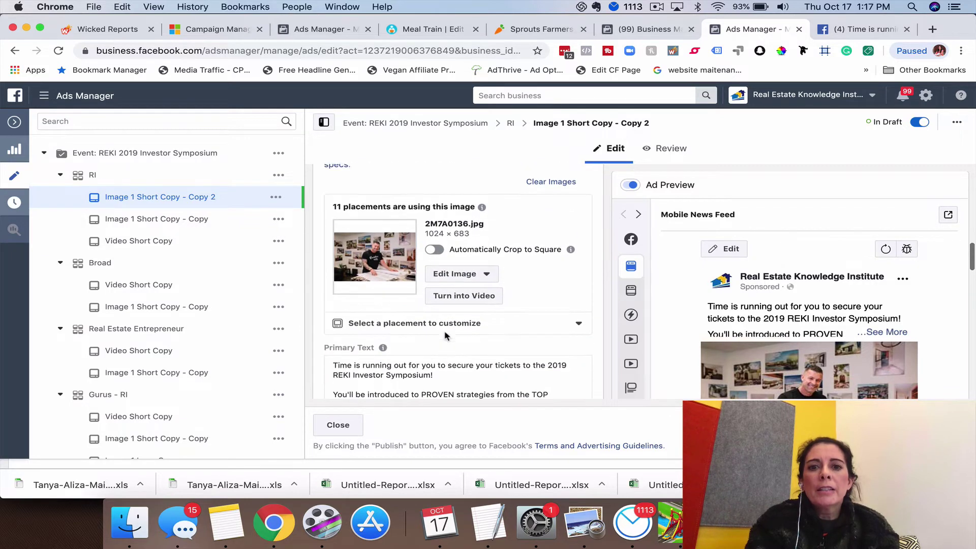
pyautogui.scroll(4, 508, 264)
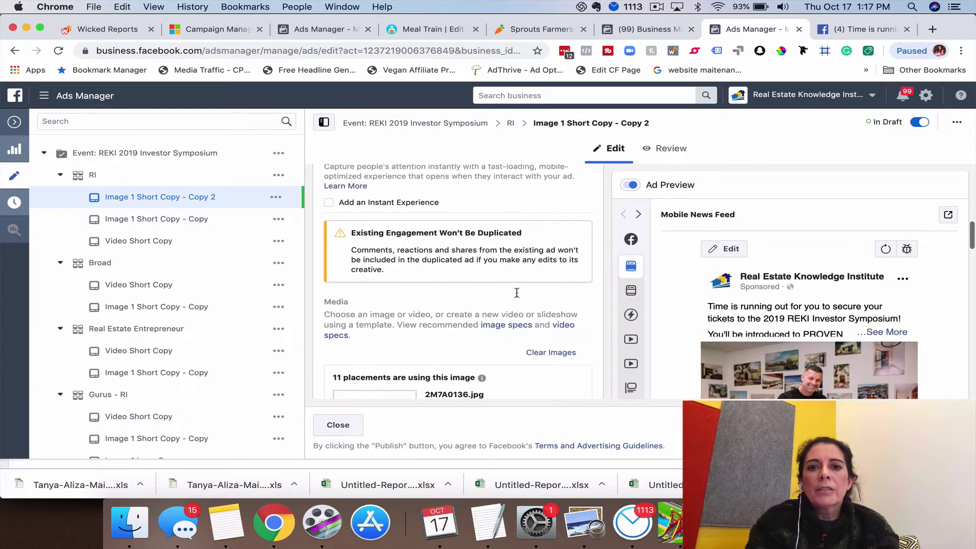
# - Clear the image from the Copy 2 duplicate's Media section
pyautogui.click(545, 353)
pyautogui.scroll(5, 506, 336)
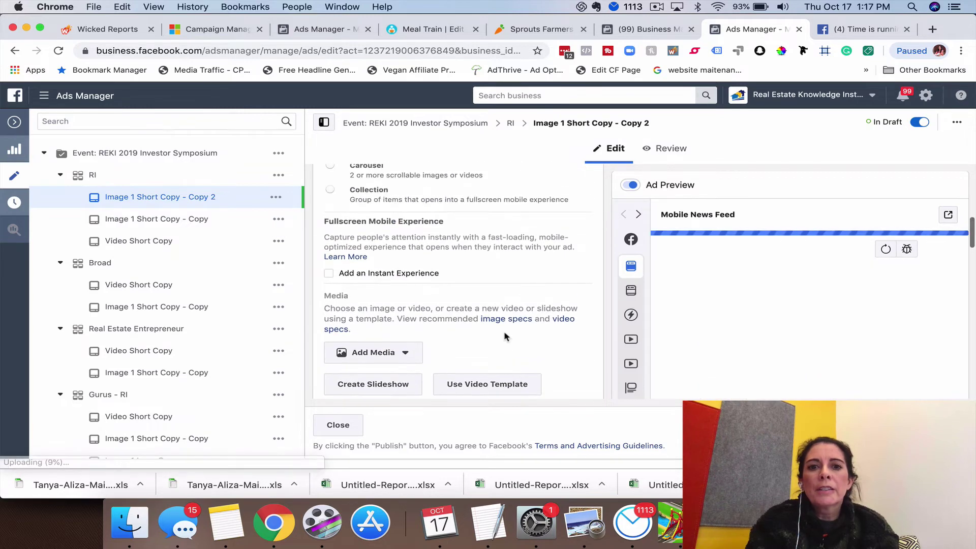
pyautogui.scroll(5, 506, 337)
pyautogui.scroll(-4, 506, 336)
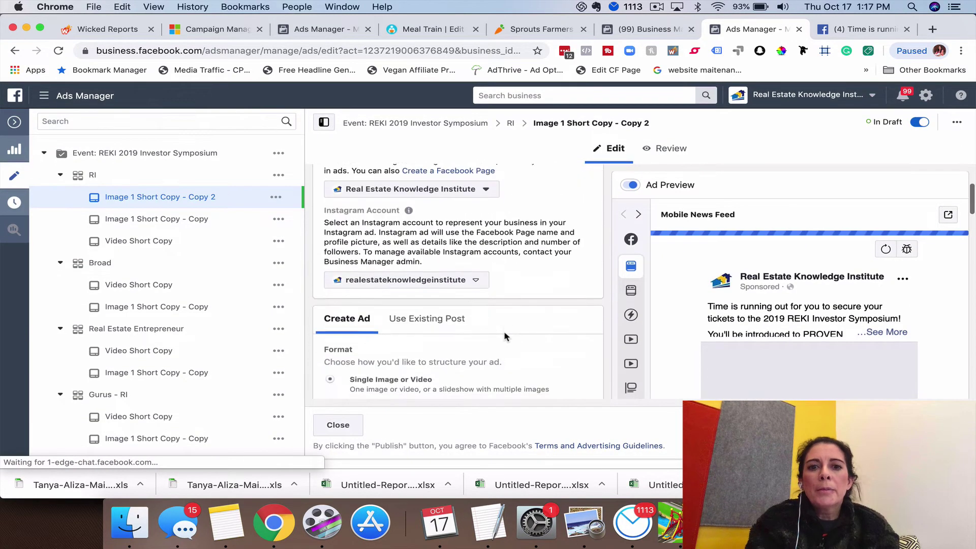
pyautogui.scroll(1, 506, 336)
pyautogui.scroll(-1, 506, 336)
# - Switch the Copy 2 ad from Create Ad to Use Existing Post
pyautogui.click(430, 280)
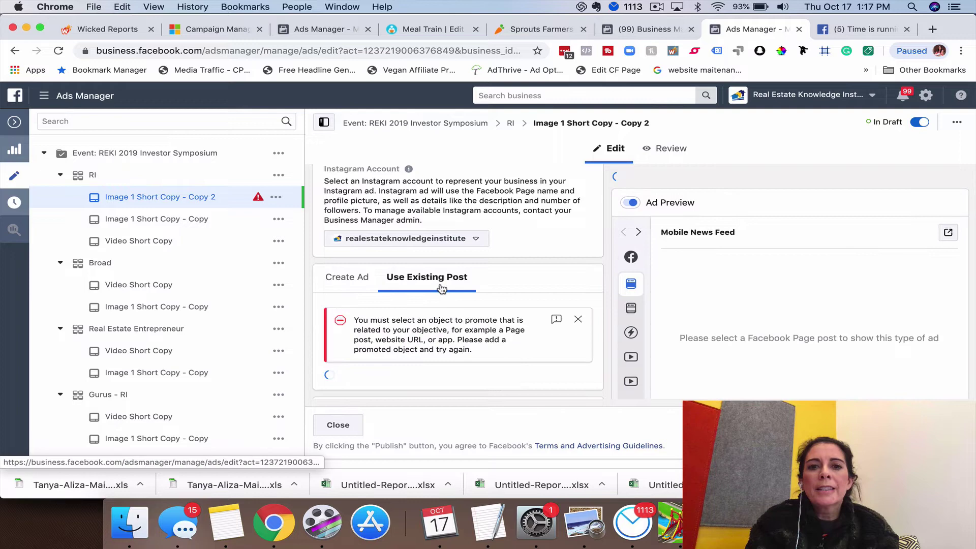
pyautogui.scroll(-5, 436, 287)
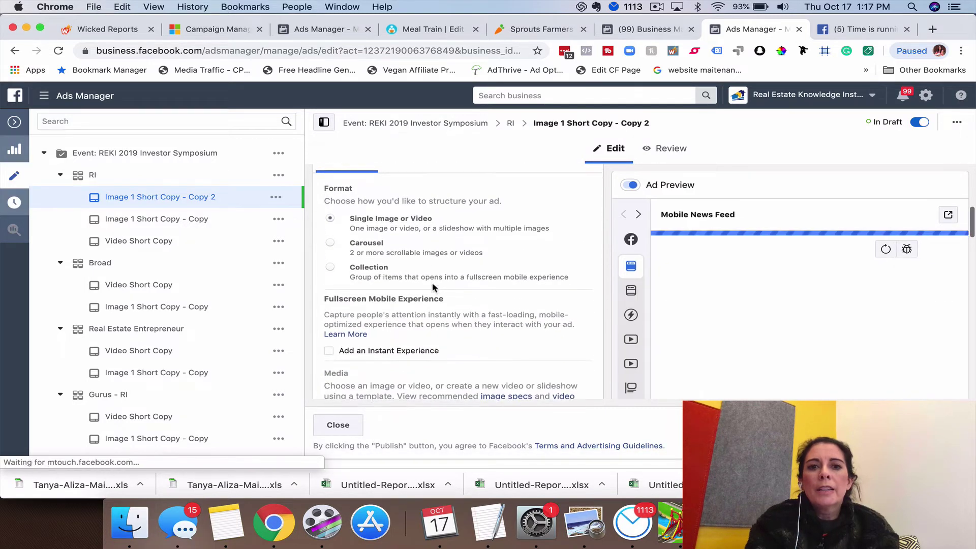
pyautogui.scroll(2, 433, 288)
pyautogui.click(427, 233)
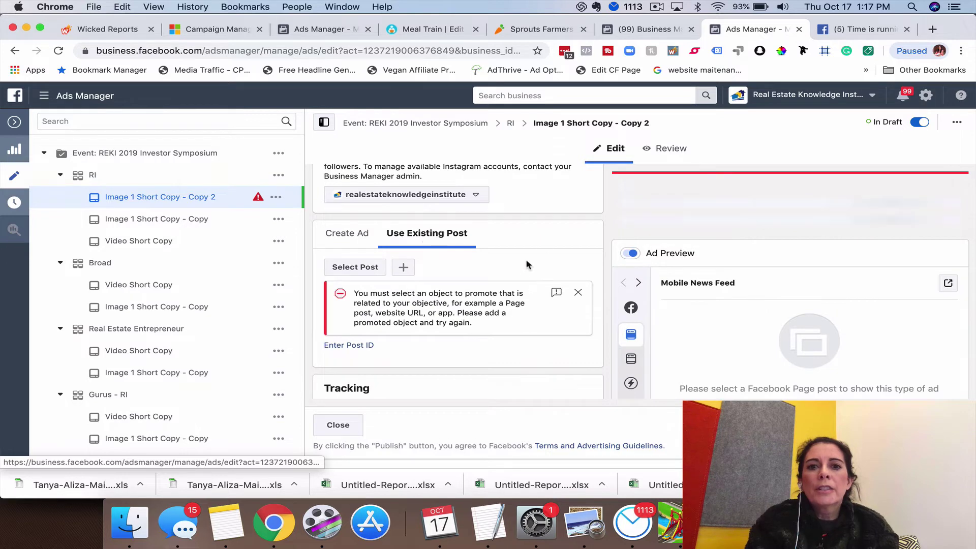
pyautogui.click(364, 269)
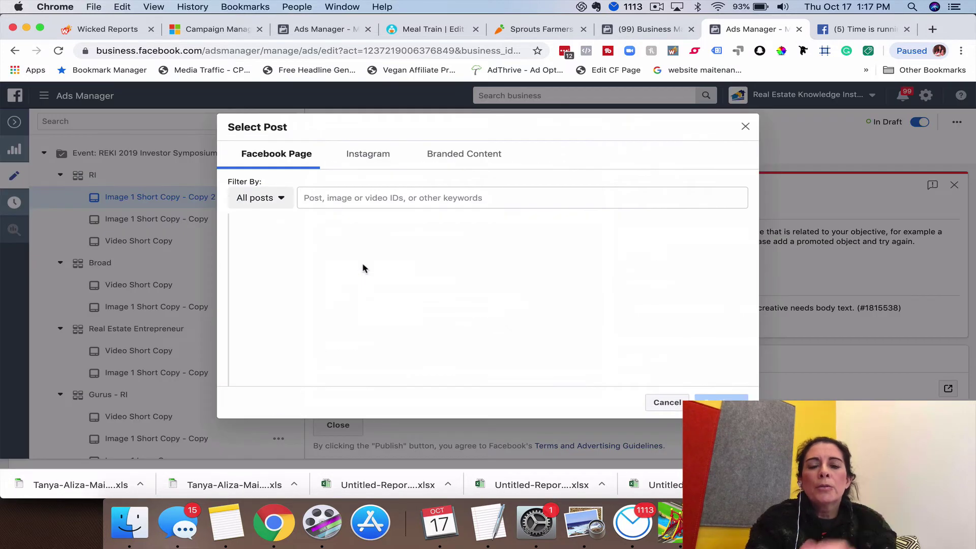
pyautogui.click(390, 201)
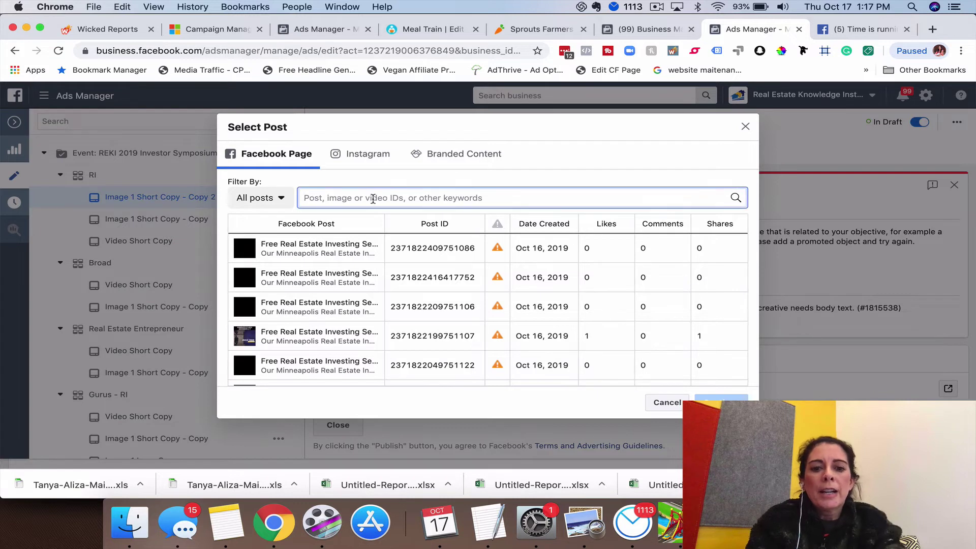
pyautogui.press('super+v')
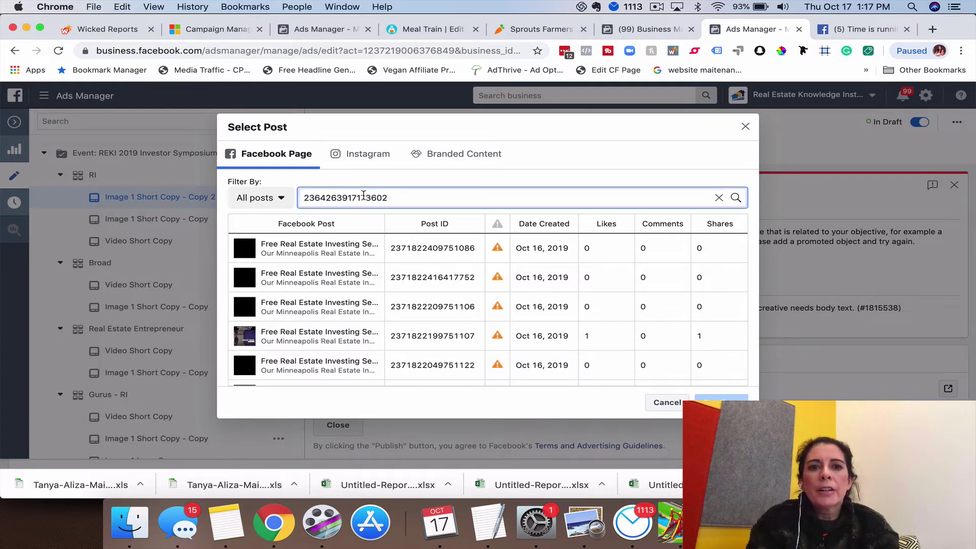
pyautogui.press('Return')
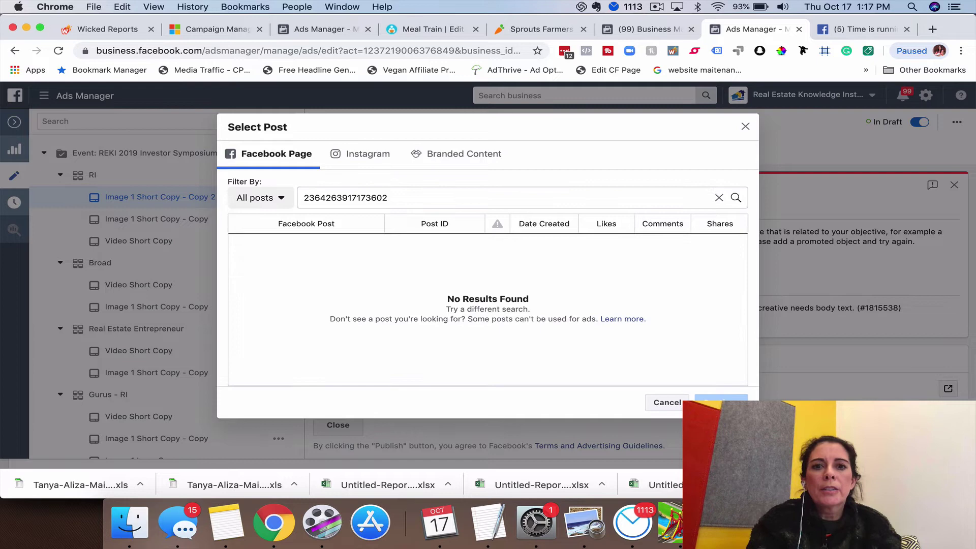
pyautogui.click(745, 129)
pyautogui.scroll(-1, 457, 279)
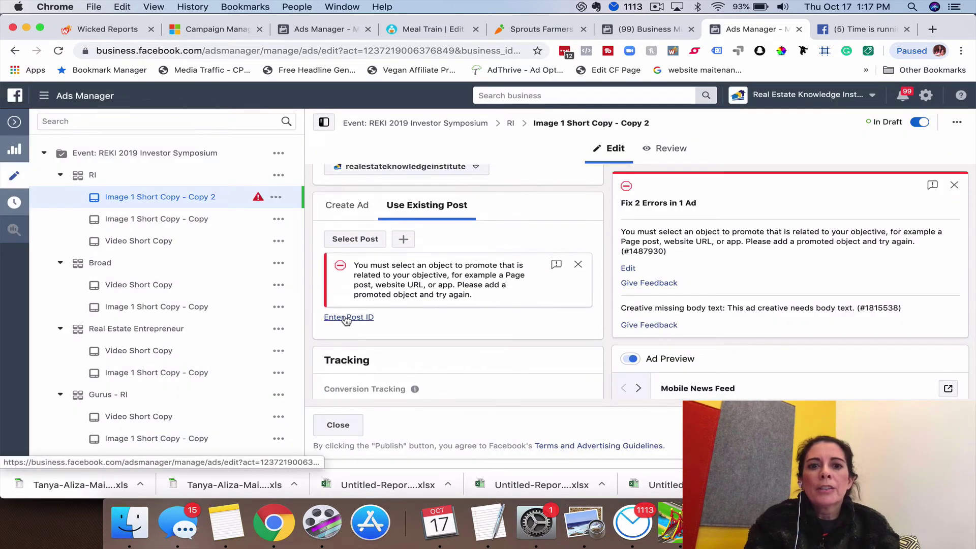
pyautogui.click(355, 317)
pyautogui.click(357, 318)
pyautogui.press('super+v')
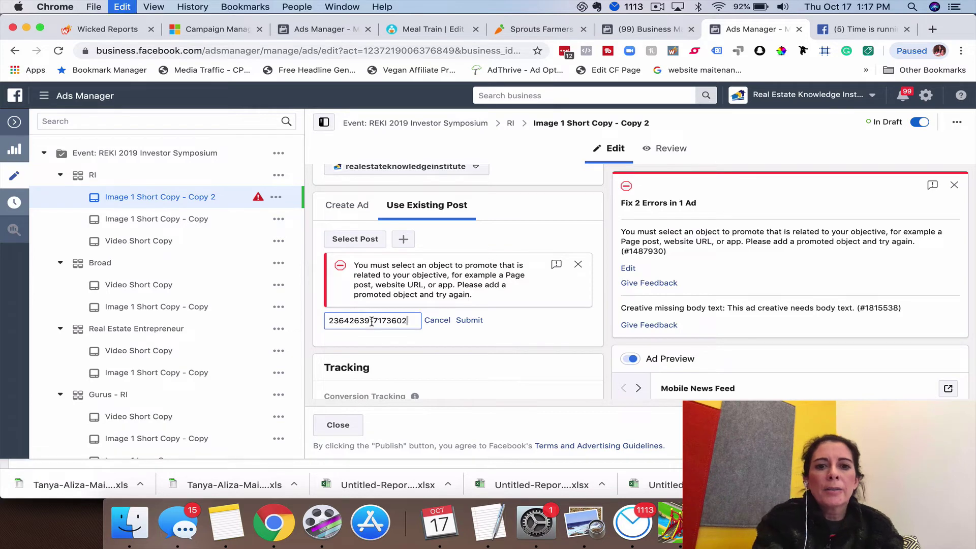
pyautogui.click(469, 321)
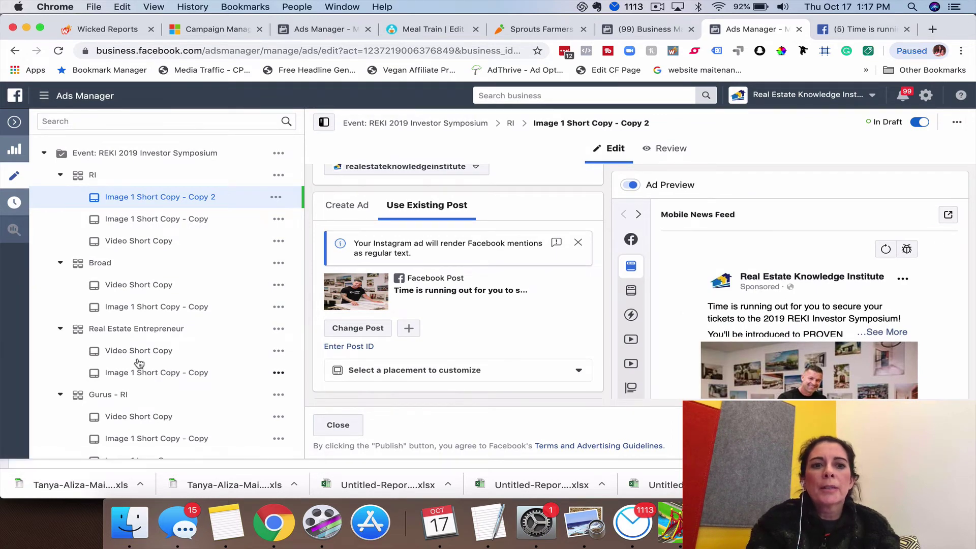
# - Open the Real Estate Entrepreneur image ad's post with comments, select its post ID, then return
pyautogui.click(145, 372)
pyautogui.click(949, 214)
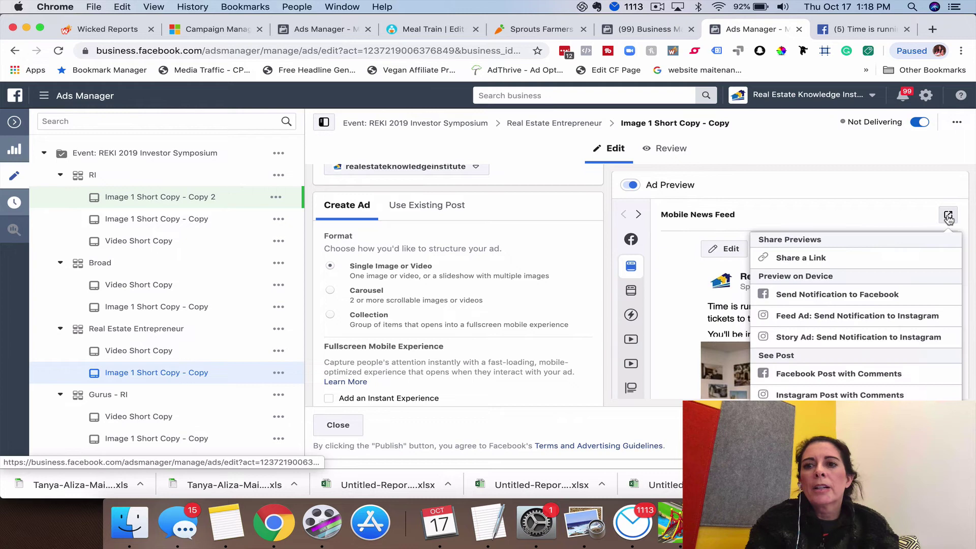
pyautogui.click(833, 375)
pyautogui.doubleClick(288, 51)
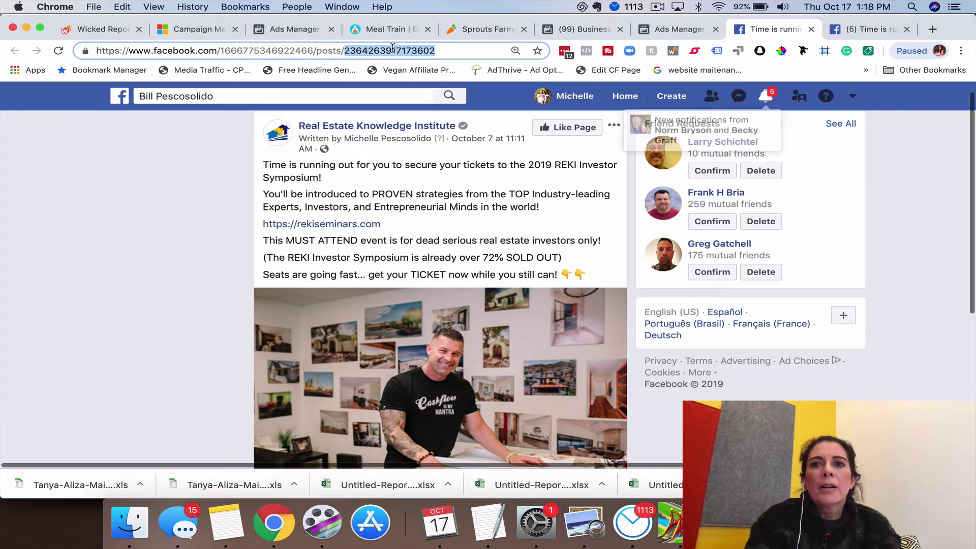
pyautogui.click(676, 29)
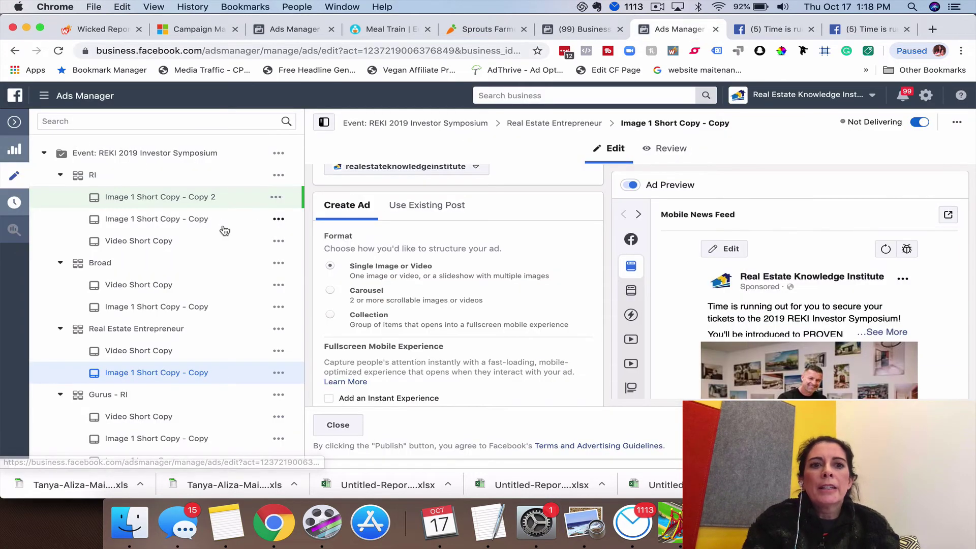
# - Duplicate the RI ad set's Video Short Copy ad into the same ad set
pyautogui.click(279, 241)
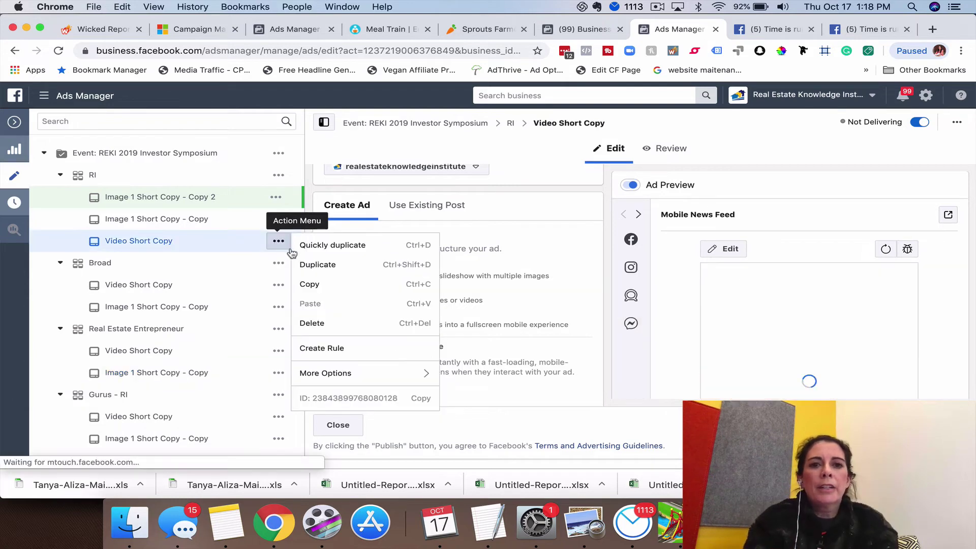
pyautogui.click(282, 246)
pyautogui.click(279, 242)
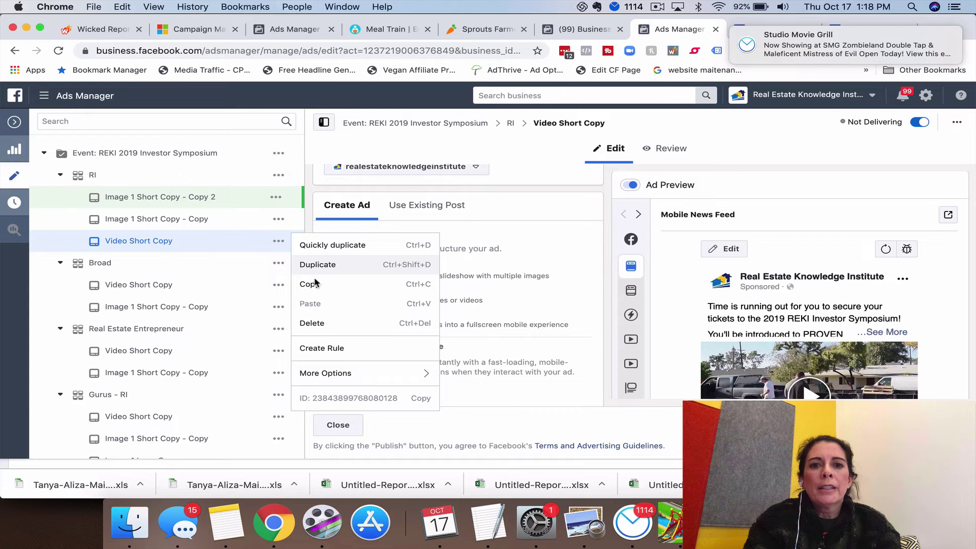
pyautogui.click(332, 267)
pyautogui.click(655, 348)
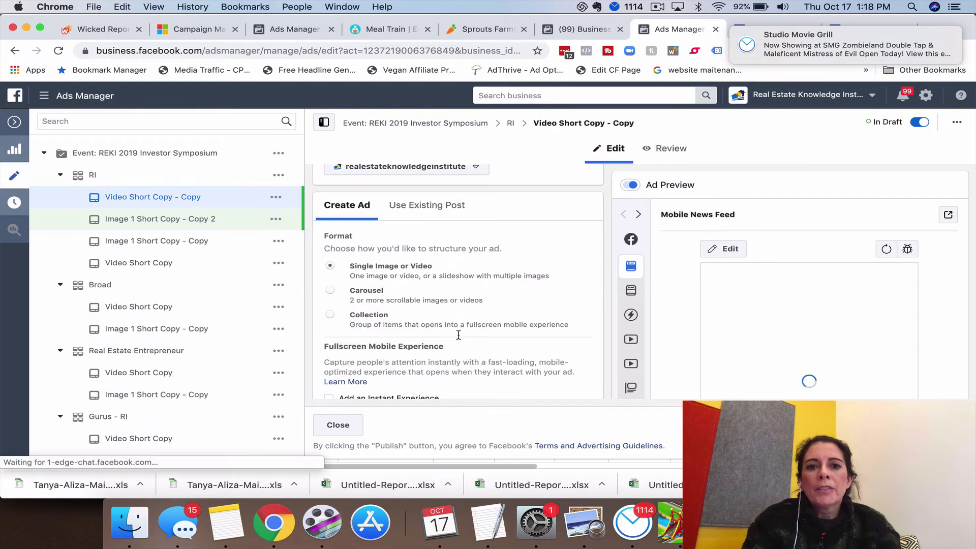
pyautogui.scroll(-5, 463, 340)
pyautogui.scroll(-2, 477, 360)
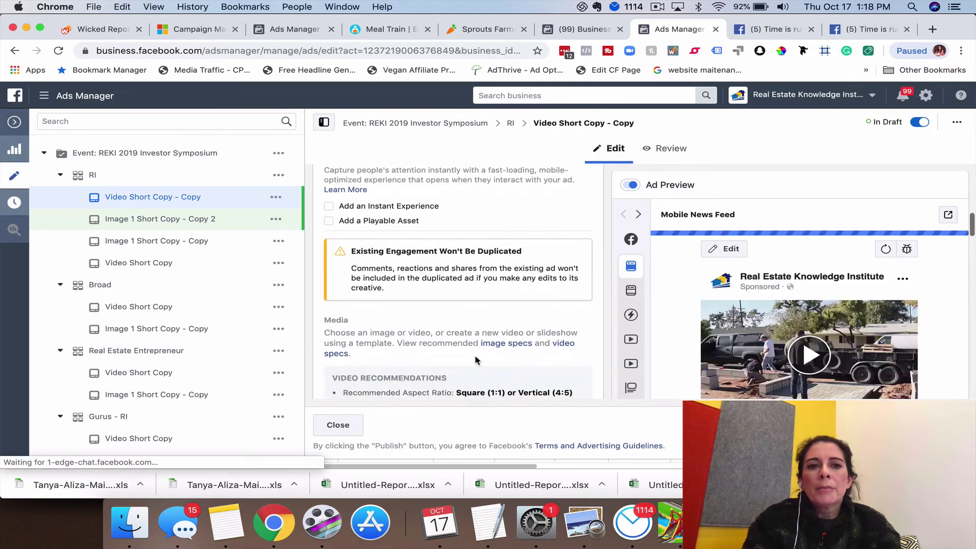
pyautogui.scroll(-10, 476, 360)
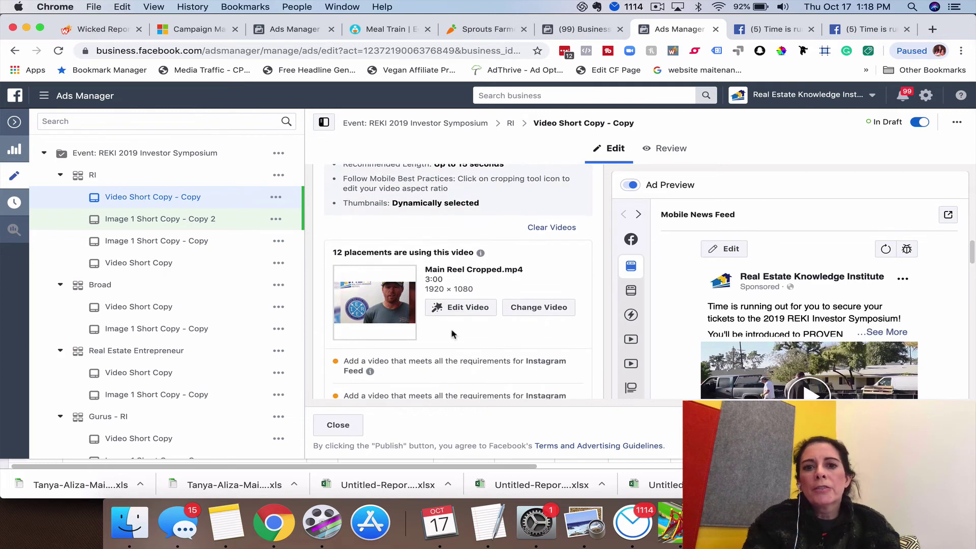
pyautogui.scroll(-1, 452, 334)
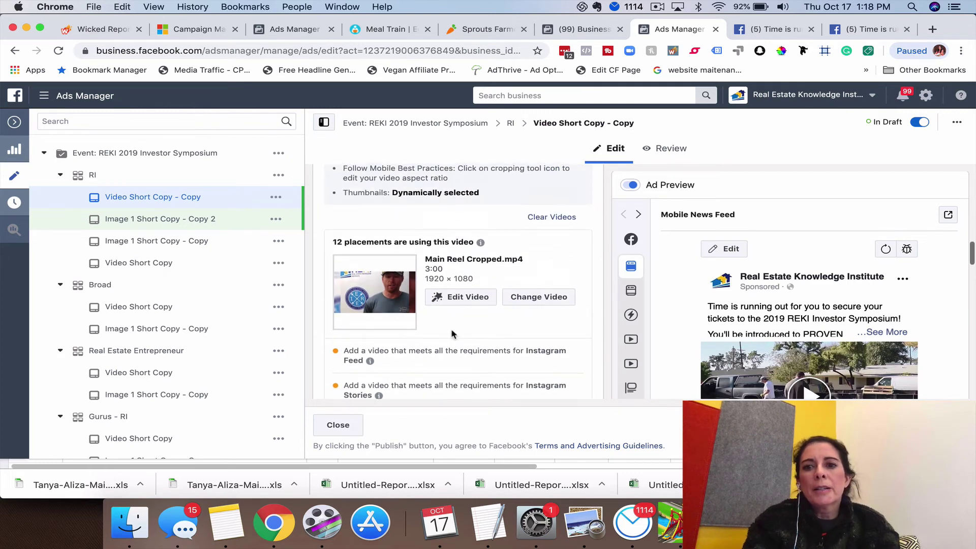
# - Clear the duplicate's video, switch it to Use Existing Post, and open the Enter Post ID field
pyautogui.click(549, 226)
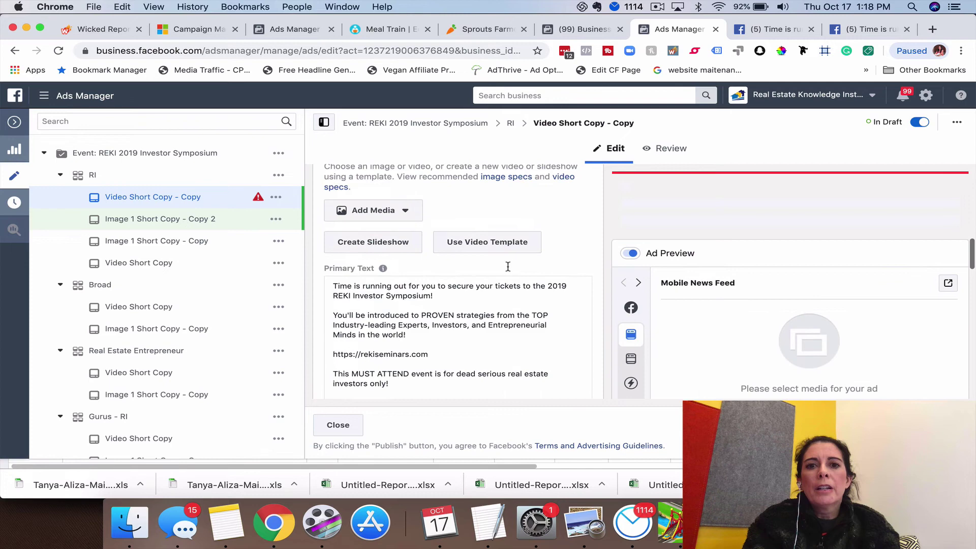
pyautogui.scroll(-10, 508, 270)
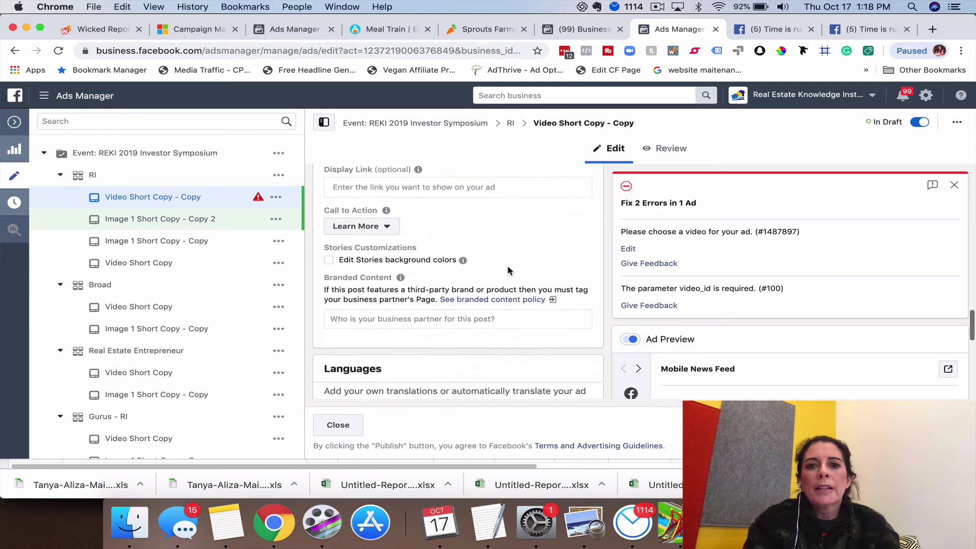
pyautogui.scroll(-2, 509, 269)
pyautogui.scroll(8, 509, 269)
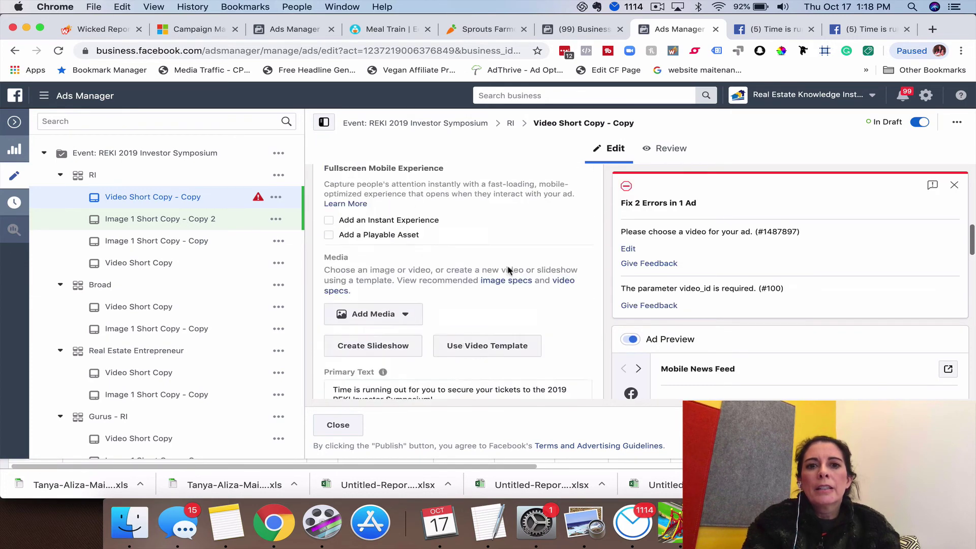
pyautogui.scroll(5, 508, 271)
pyautogui.click(458, 264)
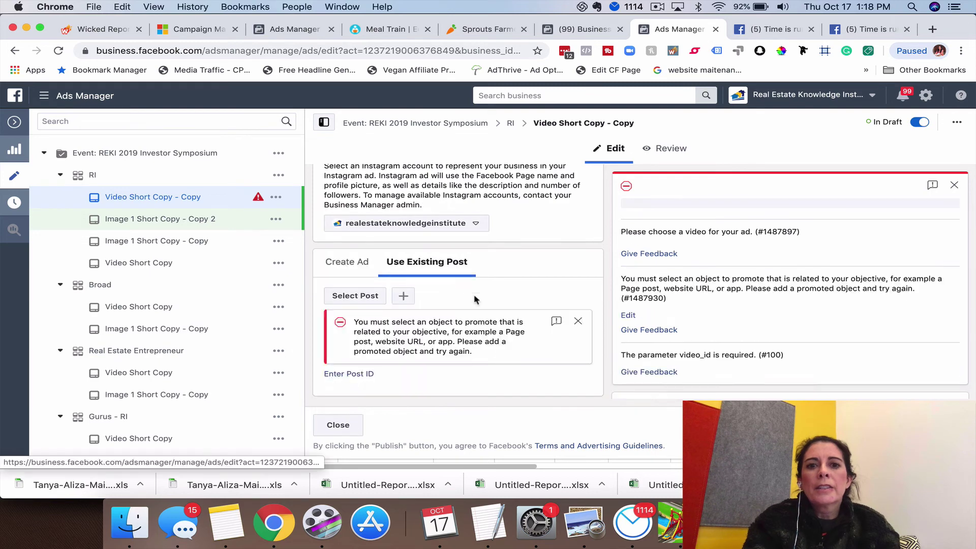
pyautogui.scroll(-3, 406, 295)
pyautogui.click(346, 267)
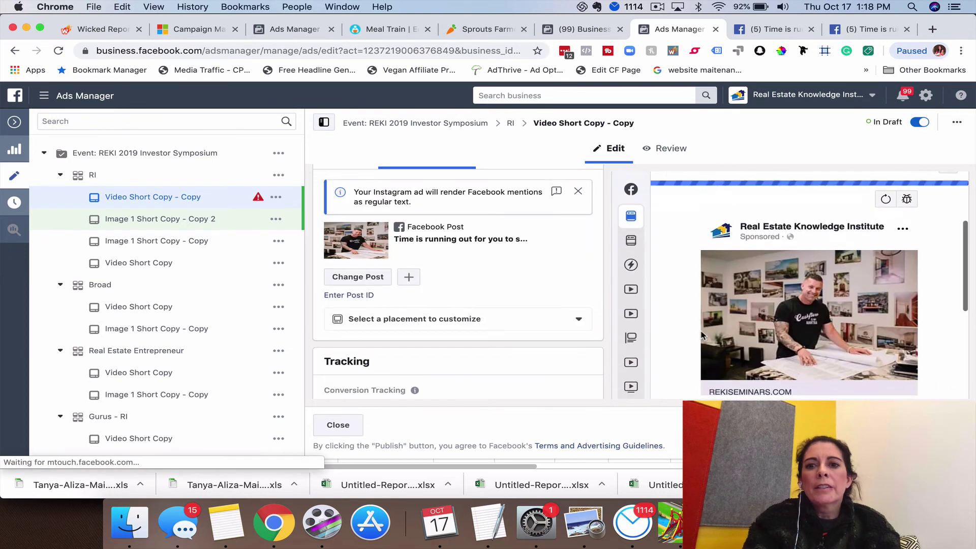
pyautogui.scroll(-3, 722, 315)
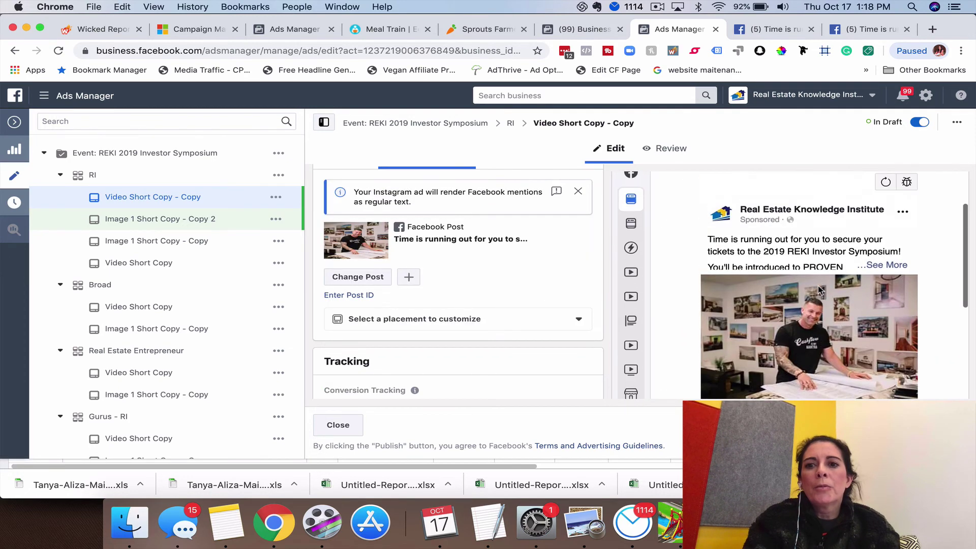
pyautogui.scroll(-3, 772, 320)
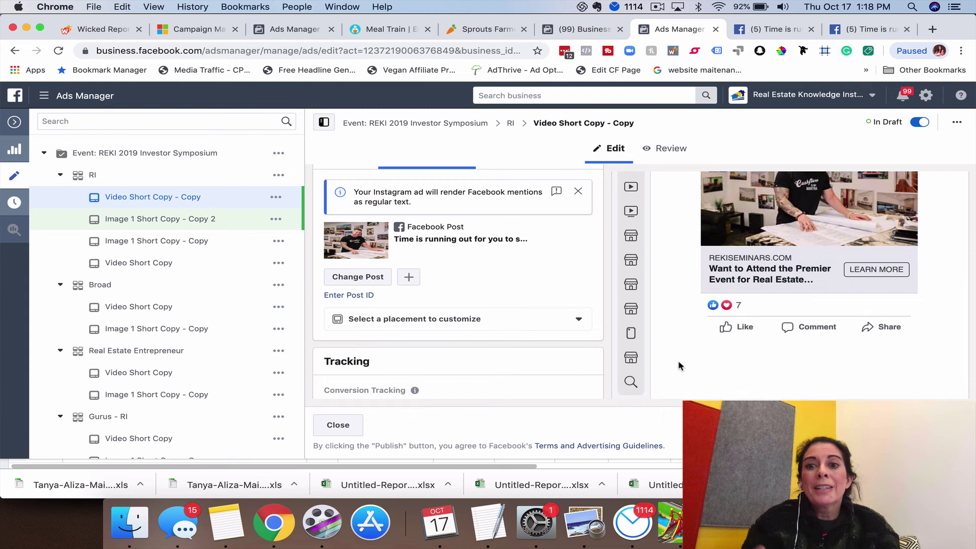